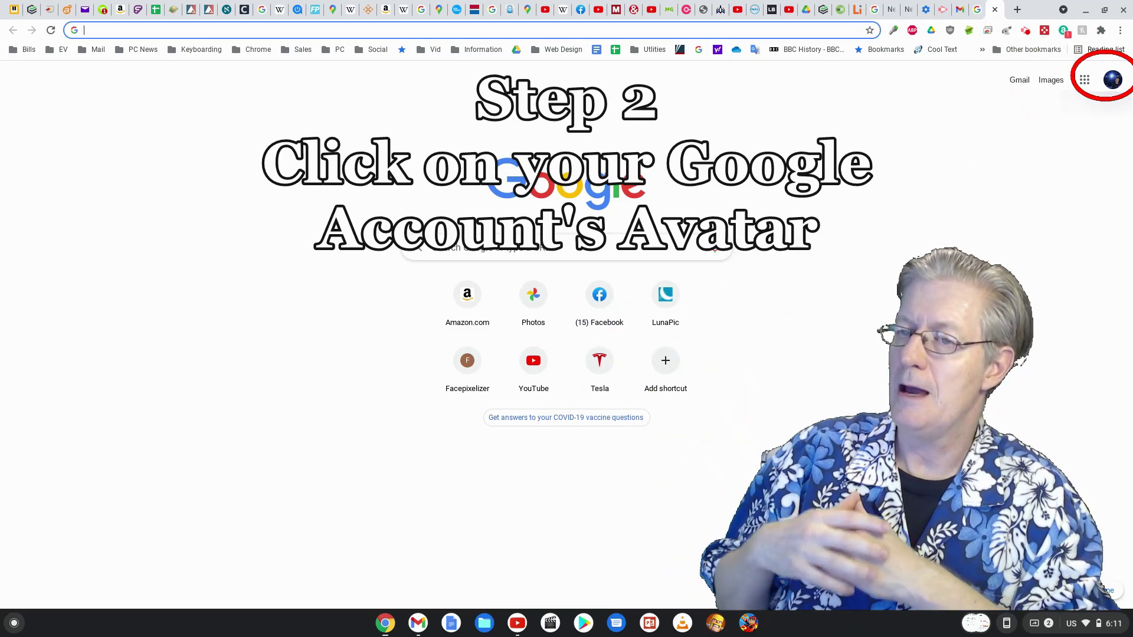
- Go to Manage your Google Account from the account avatar menu
click(1114, 80)
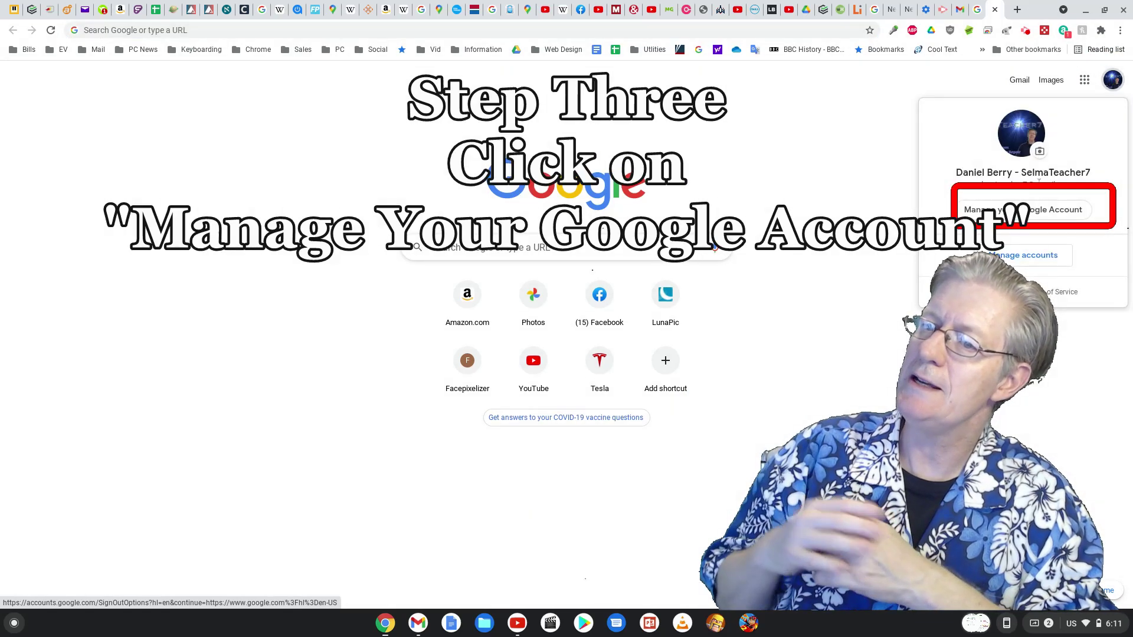
click(1024, 210)
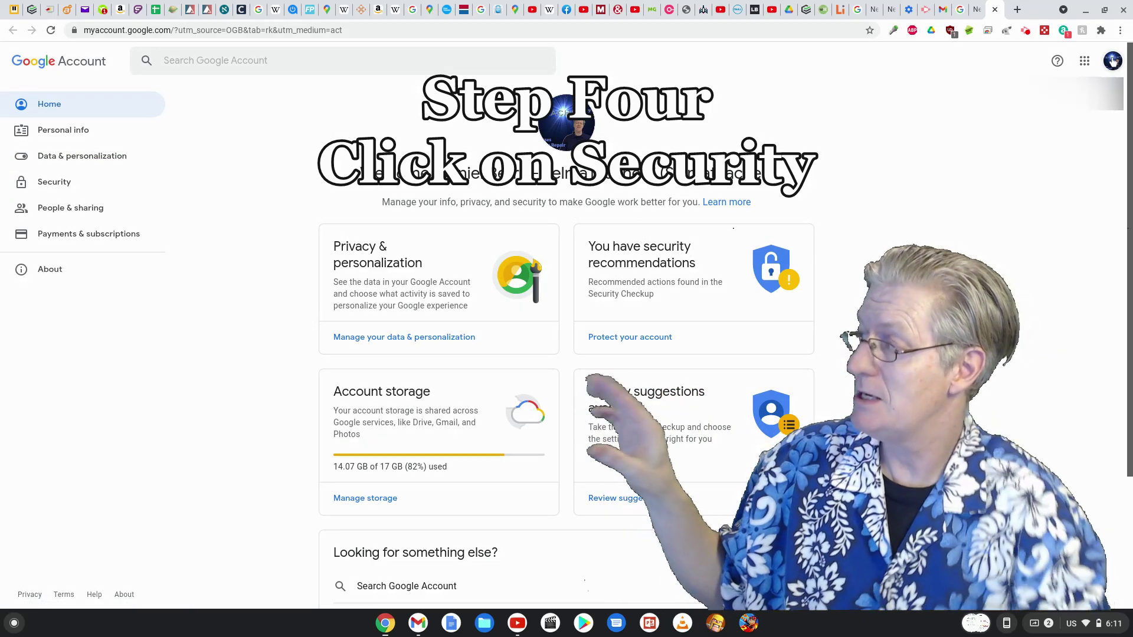
- In Security, open the 2-Step Verification row under Signing in to Google
click(51, 185)
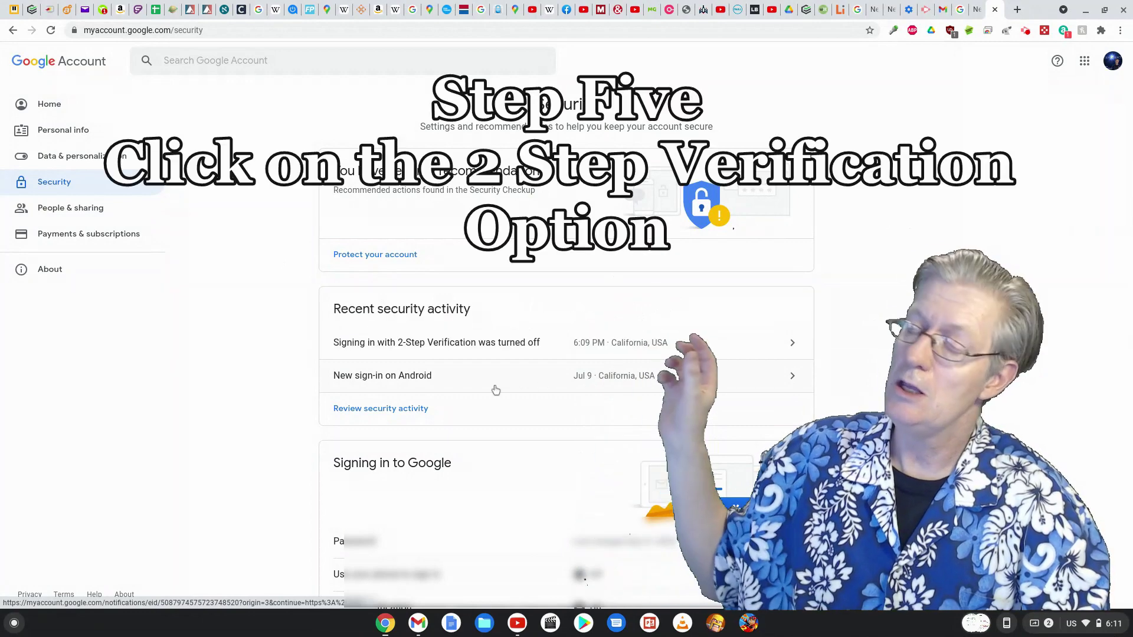
scroll(496, 390, down, 1)
scroll(496, 390, down, 2)
scroll(495, 390, down, 2)
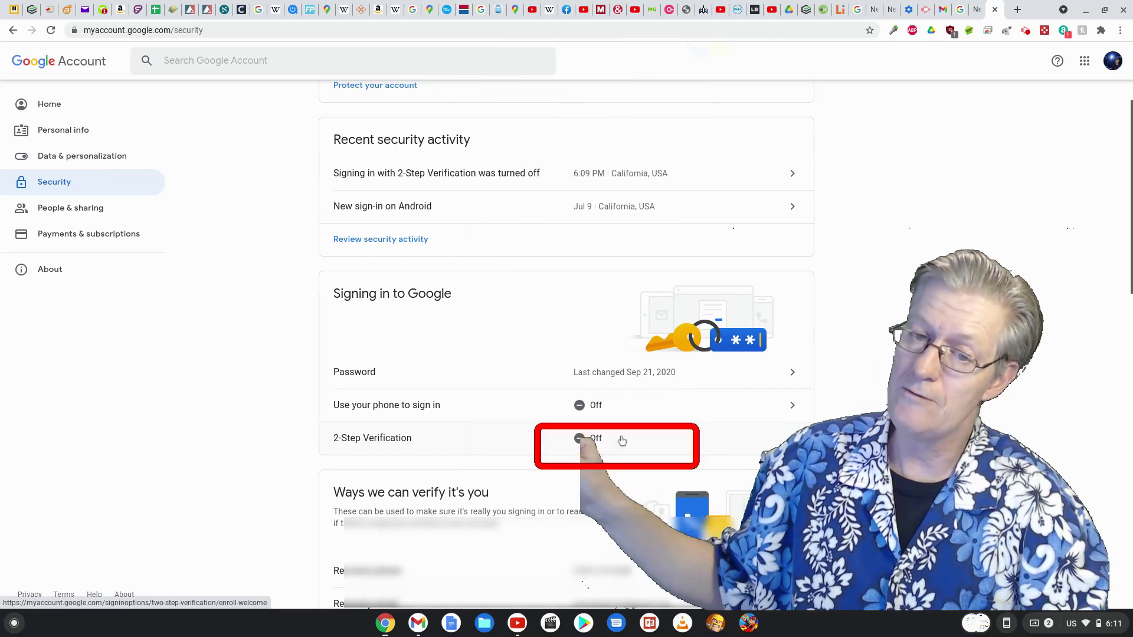
click(604, 440)
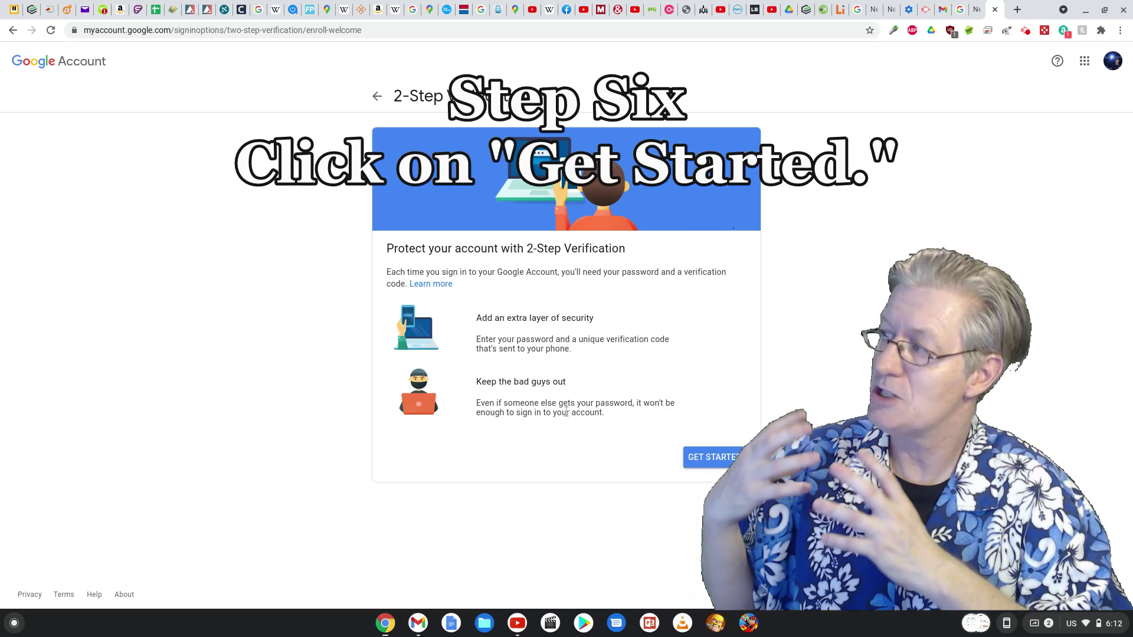
- Begin 2-Step Verification setup with Get Started
click(720, 463)
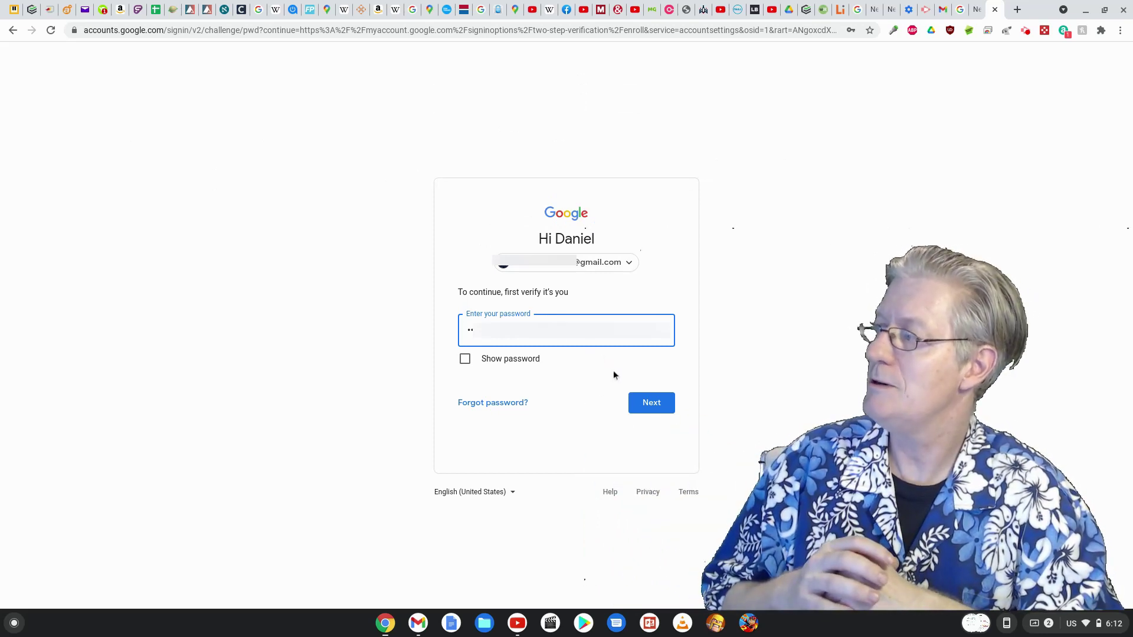
- Submit the account password to re-verify identity
click(647, 406)
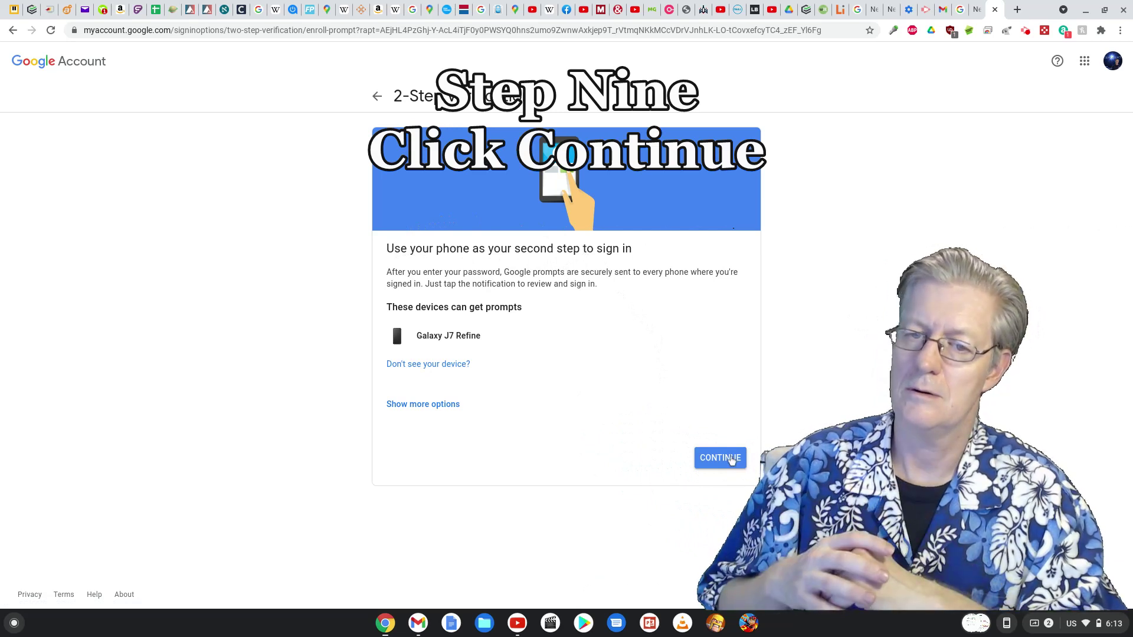
- Accept the Galaxy J7 Refine phone as second step and text a code to the backup number
click(732, 461)
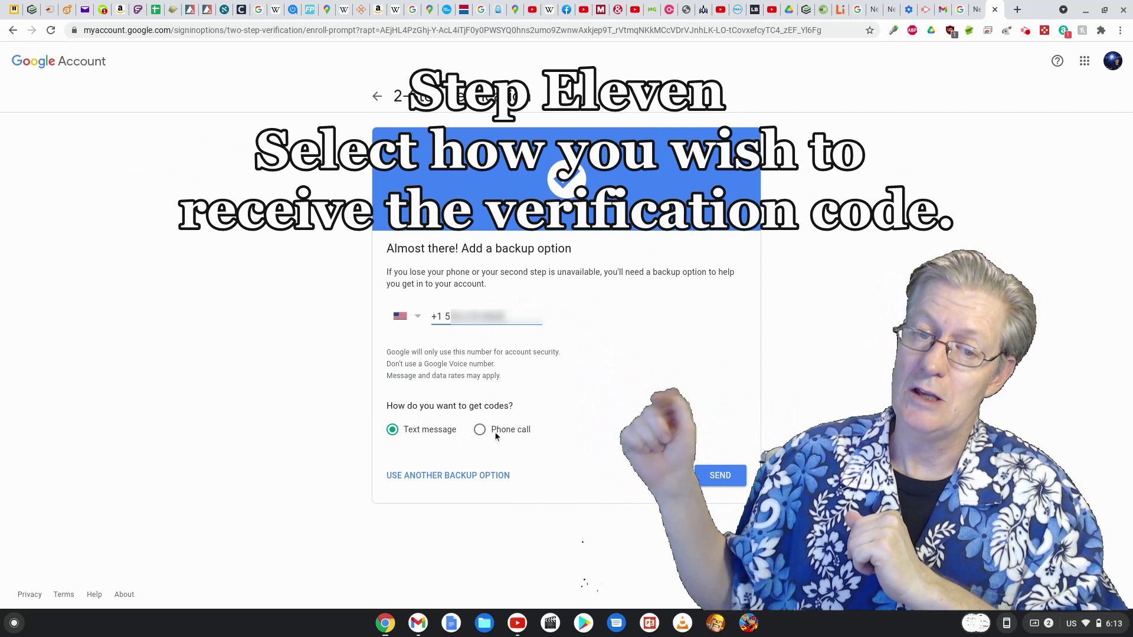
click(720, 476)
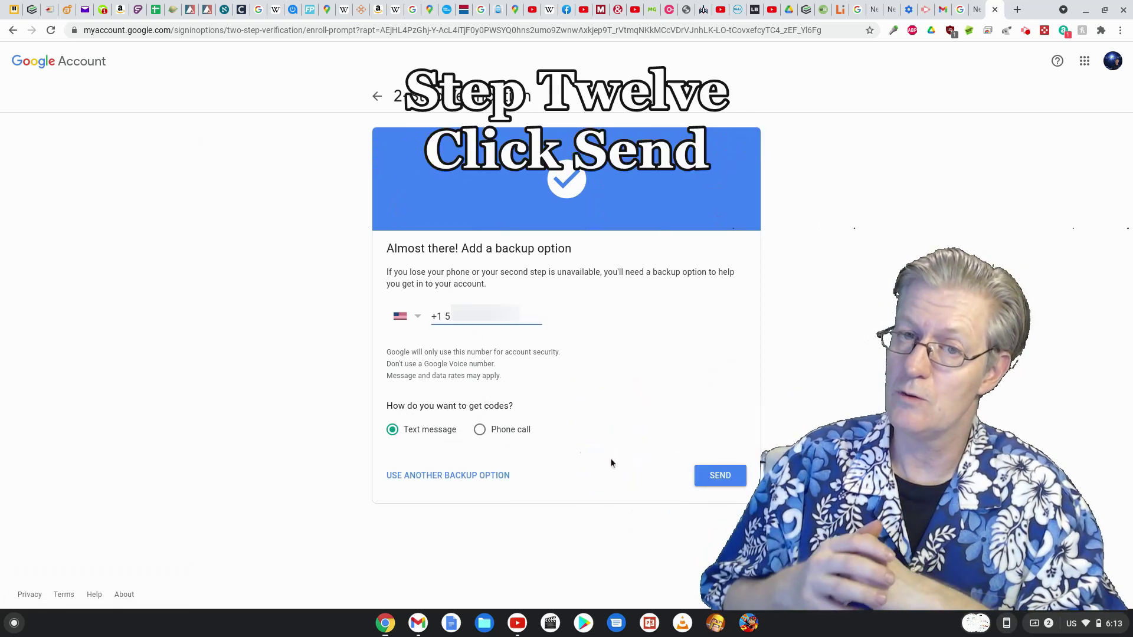
click(722, 478)
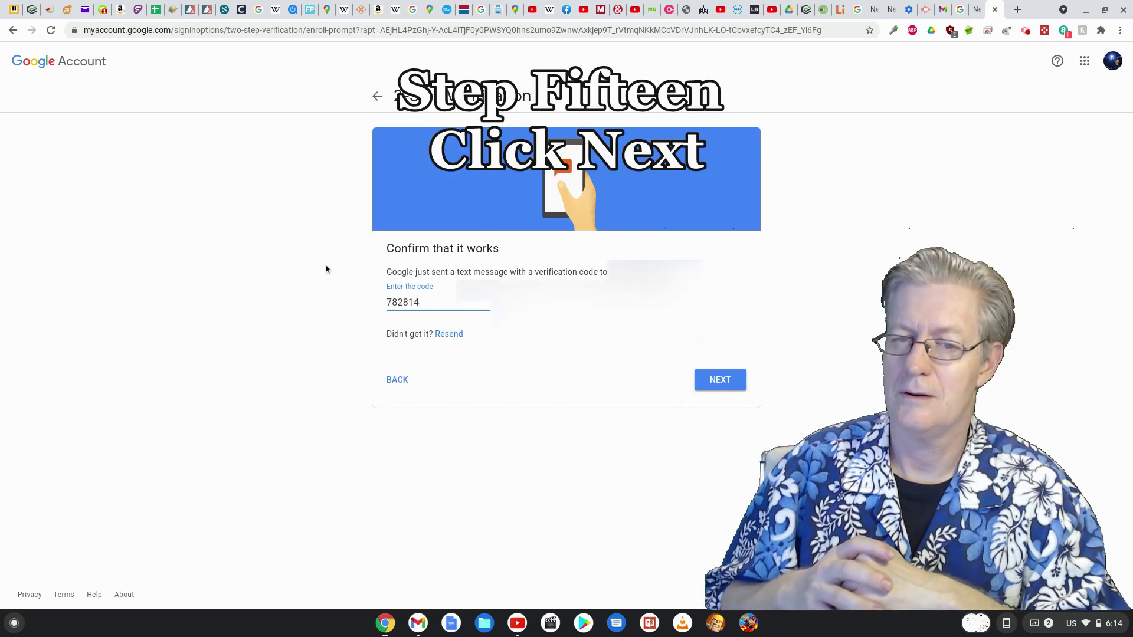
- Submit the received verification code and turn on 2-Step Verification
click(725, 390)
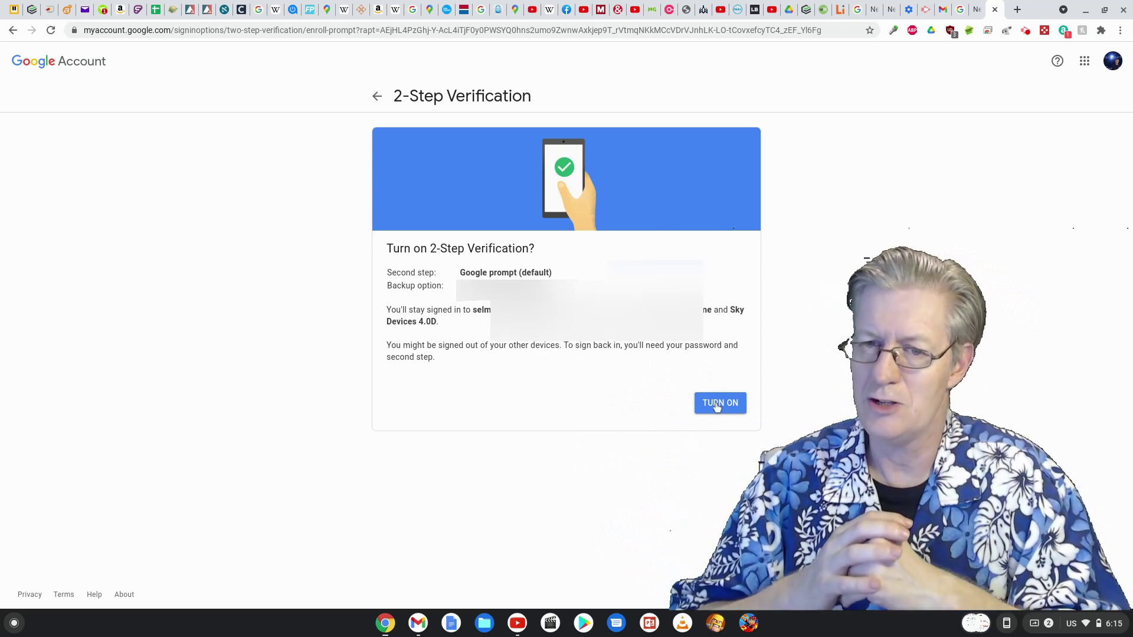
click(717, 407)
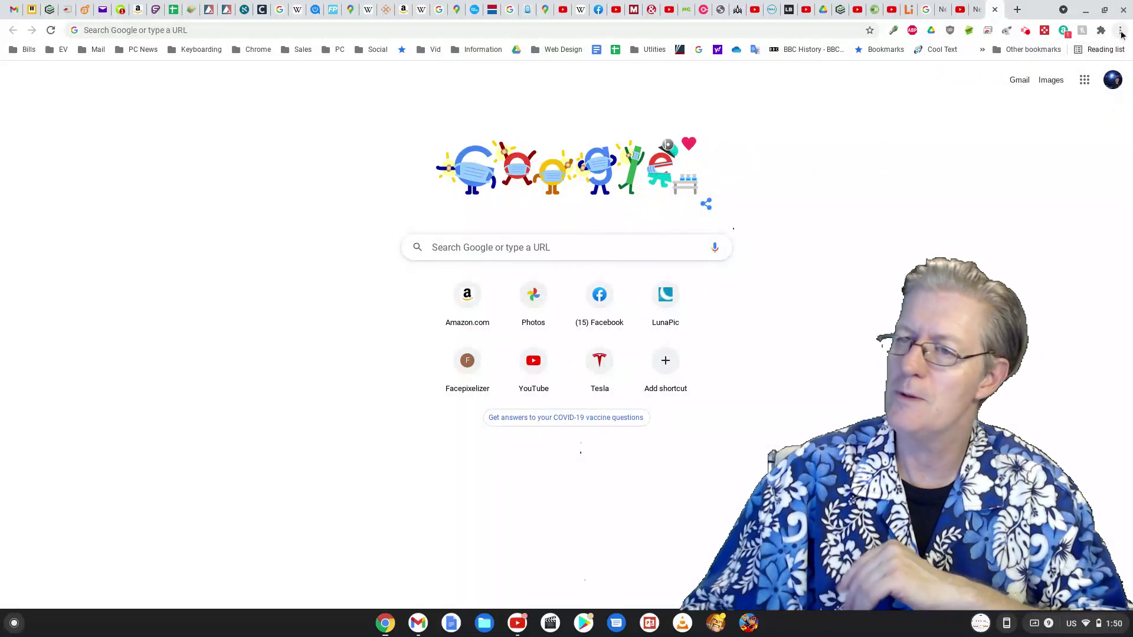
- Go to Chrome Settings through the three-dots browser menu
click(1121, 30)
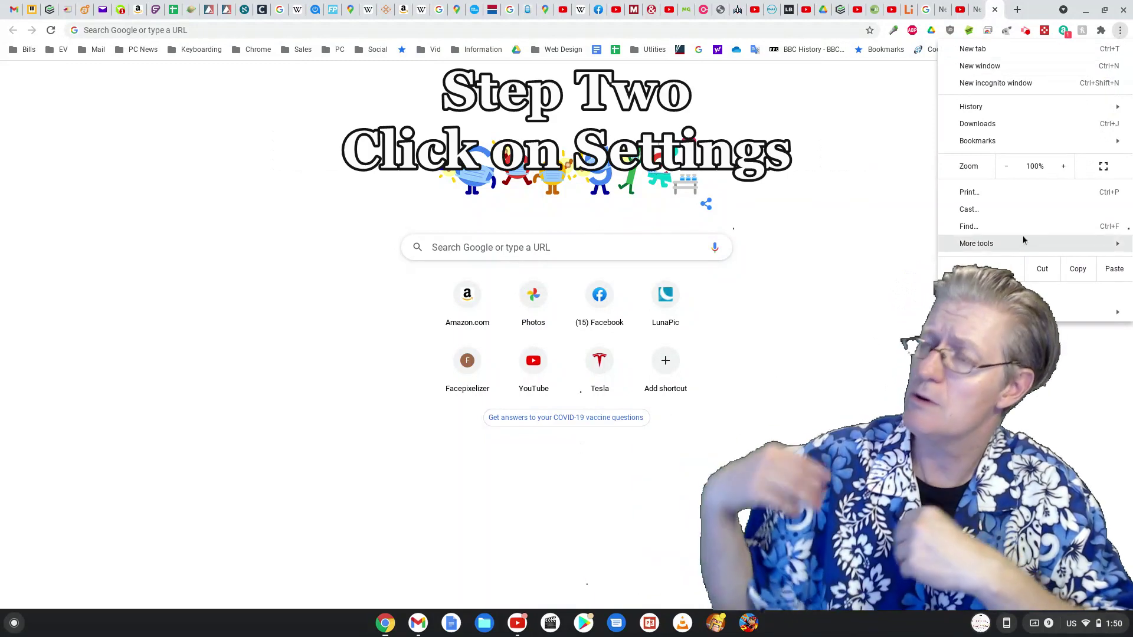
click(979, 294)
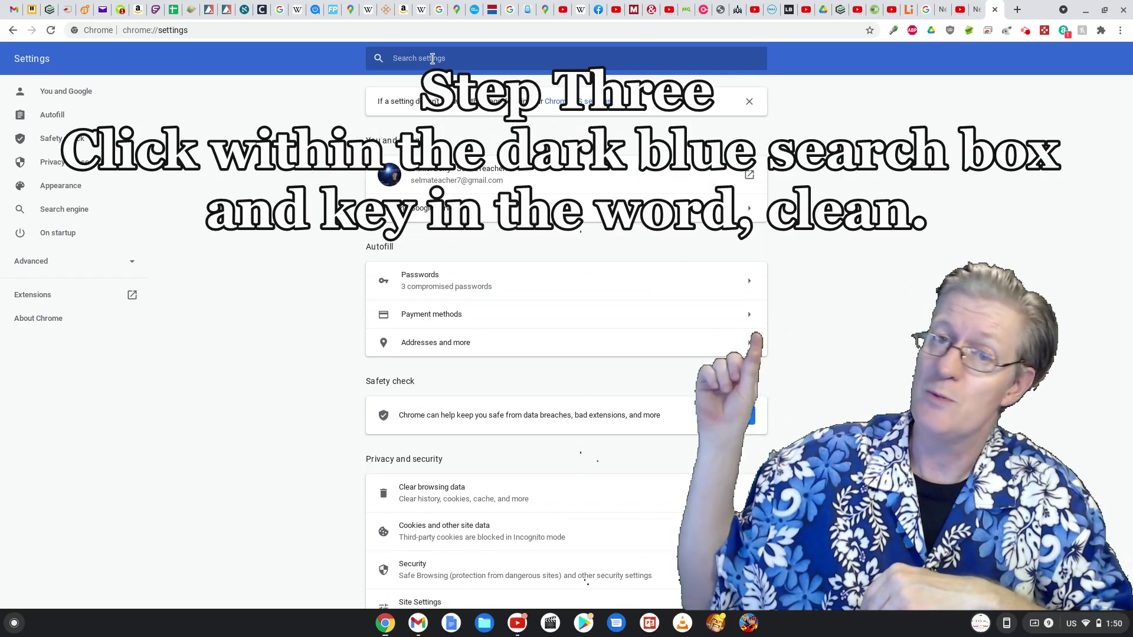
- Search the settings for 'clean' and go to the Security settings result
click(433, 58)
text(cle)
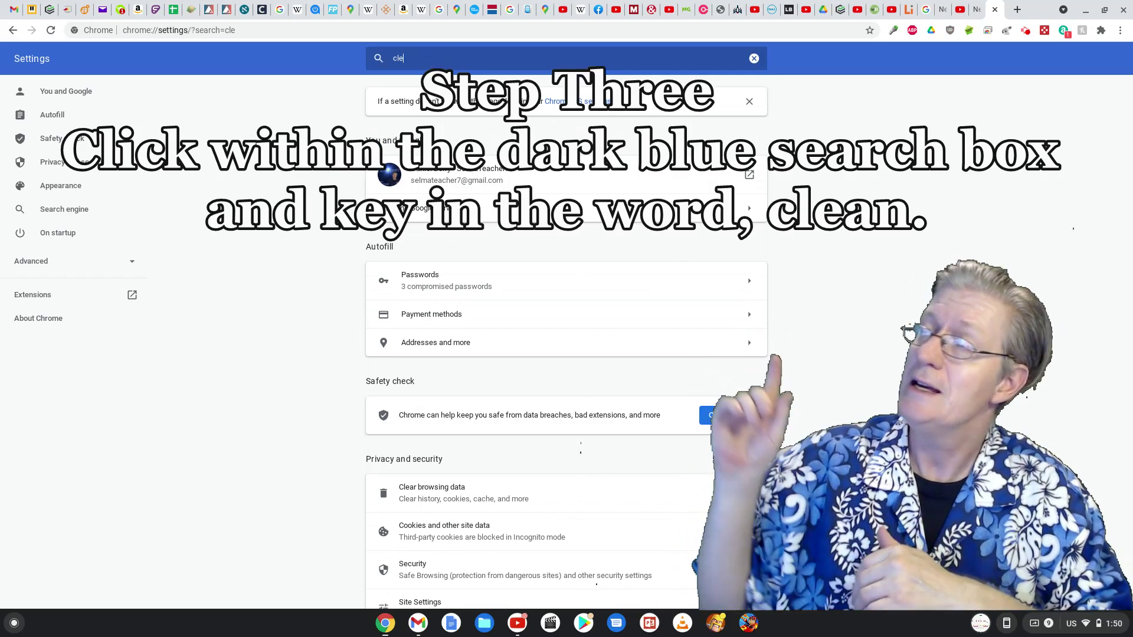
text(an)
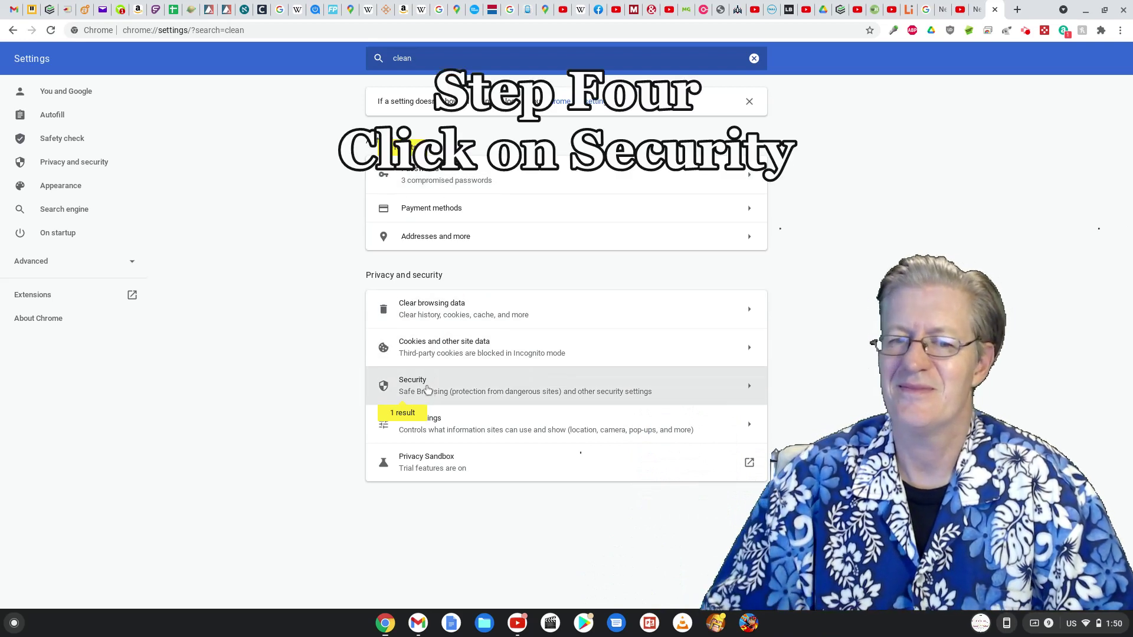
click(428, 389)
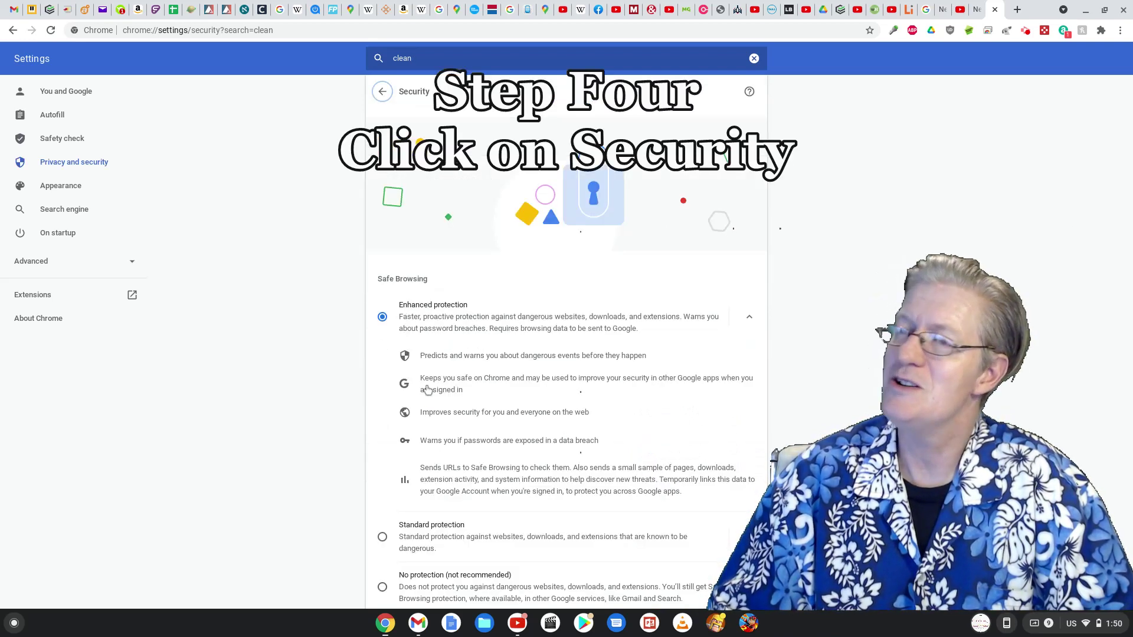
- Set Safe Browsing to Standard protection on the Security page
scroll(709, 384, down, 1)
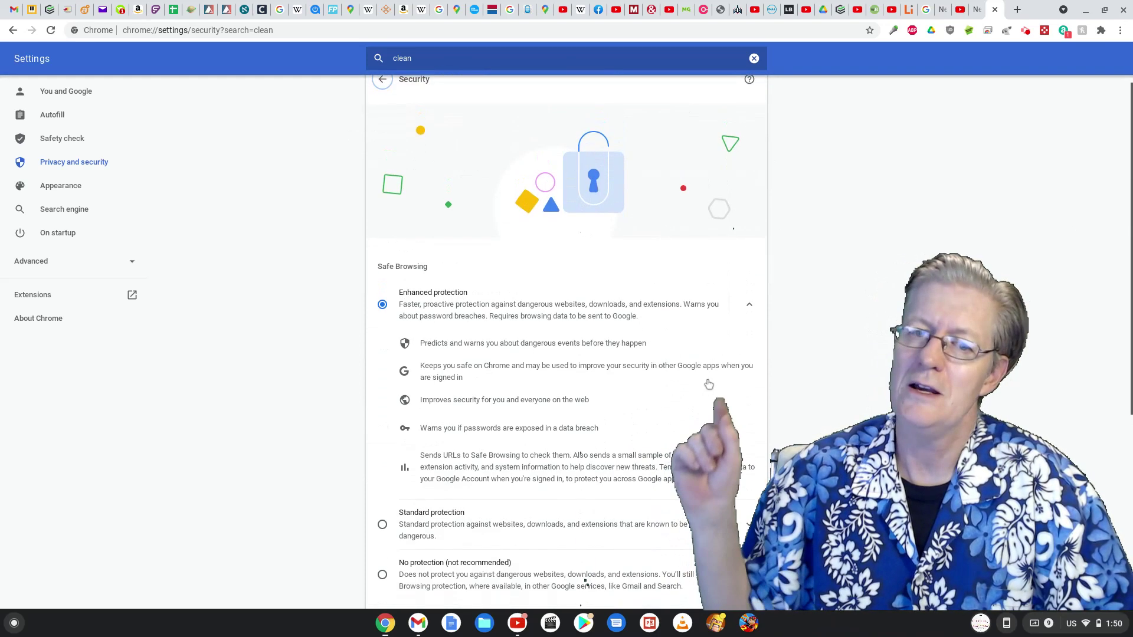
scroll(709, 385, down, 2)
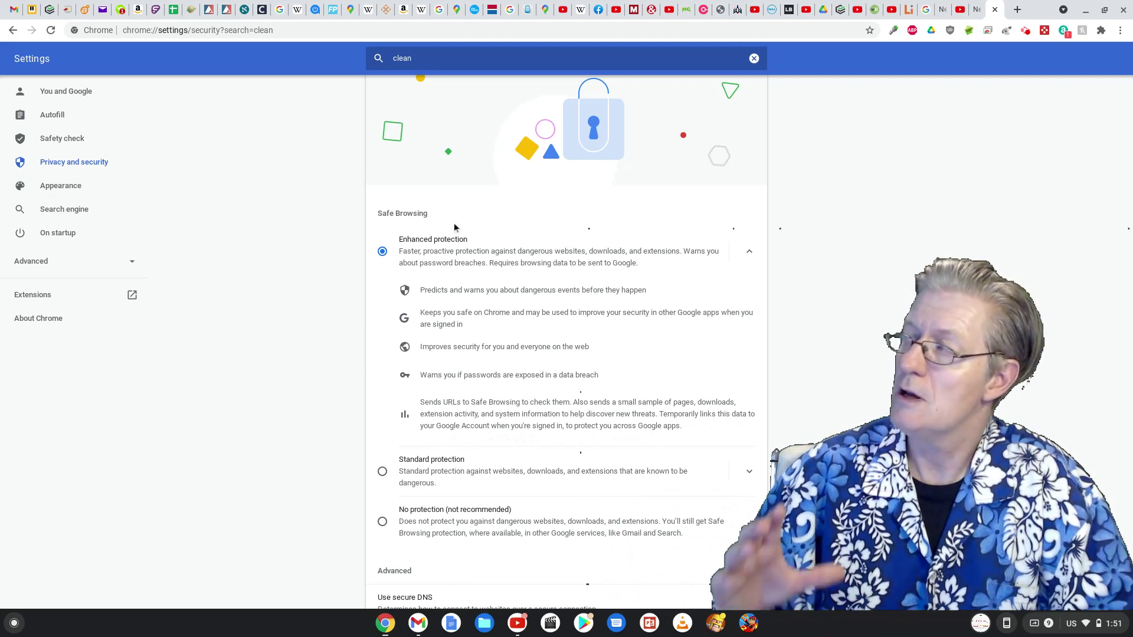
scroll(462, 278, down, 3)
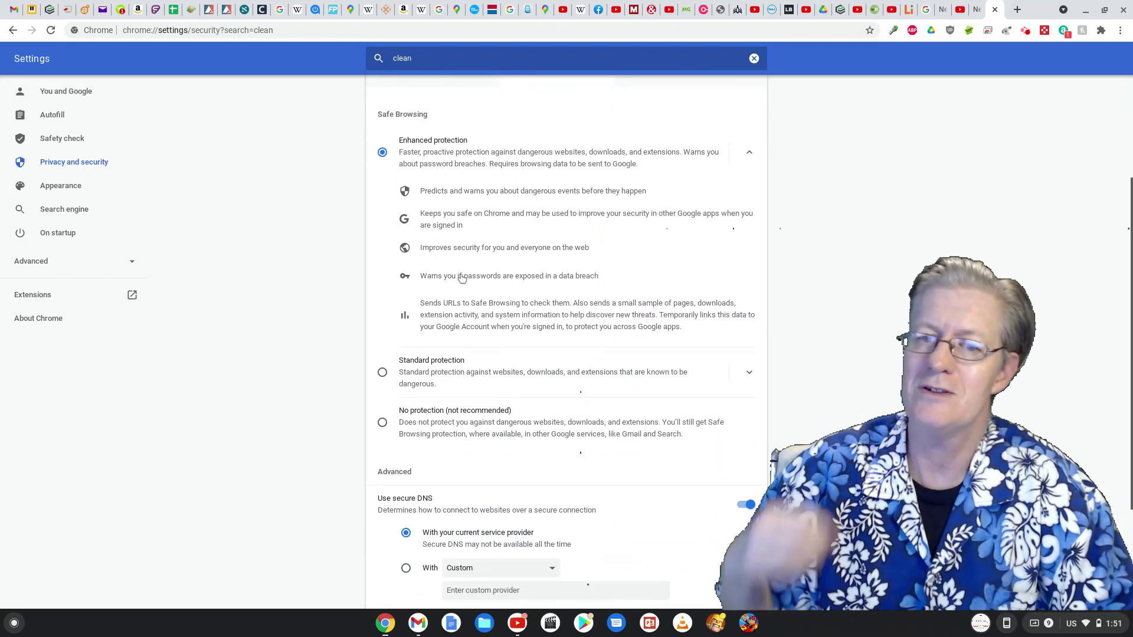
click(382, 372)
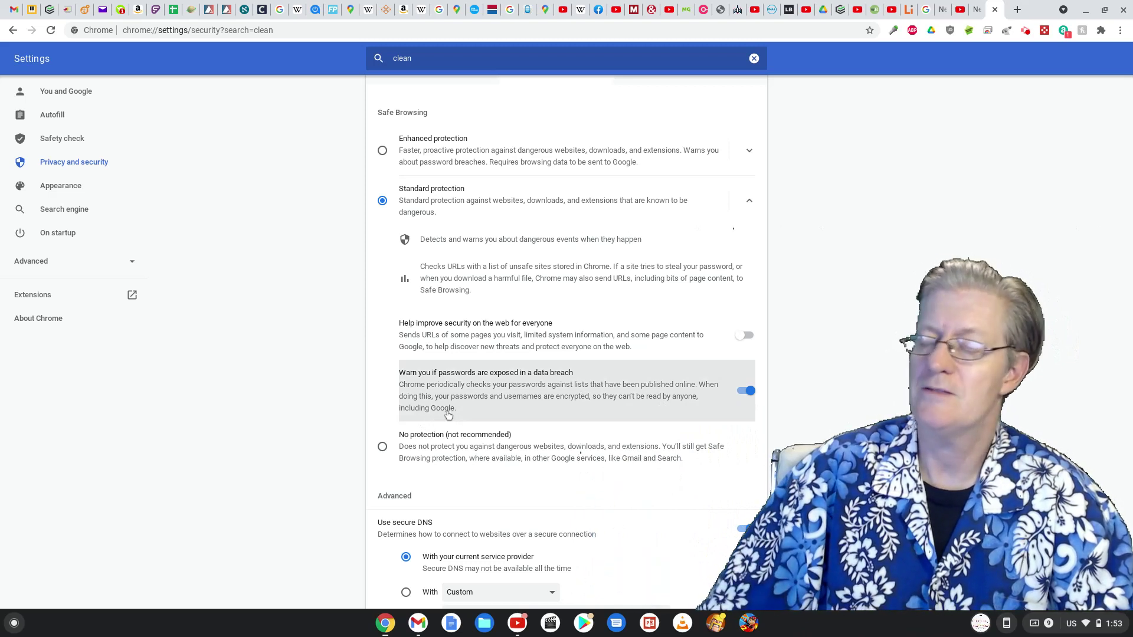
- Scroll the Security page down to review the Advanced secure DNS setting
scroll(638, 463, down, 1)
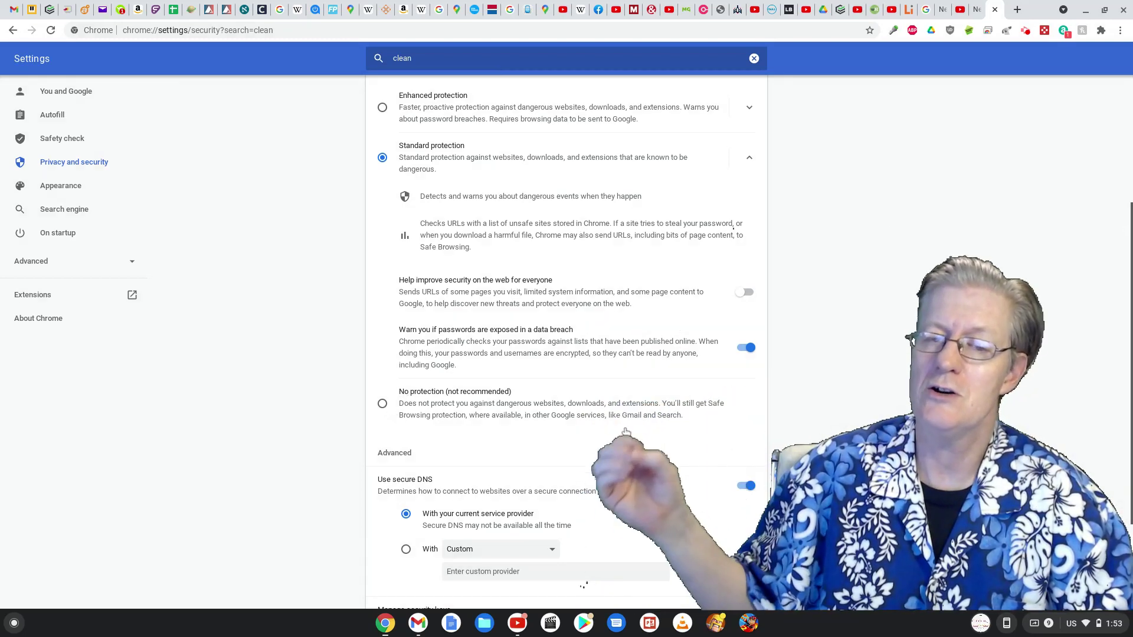
scroll(626, 433, down, 3)
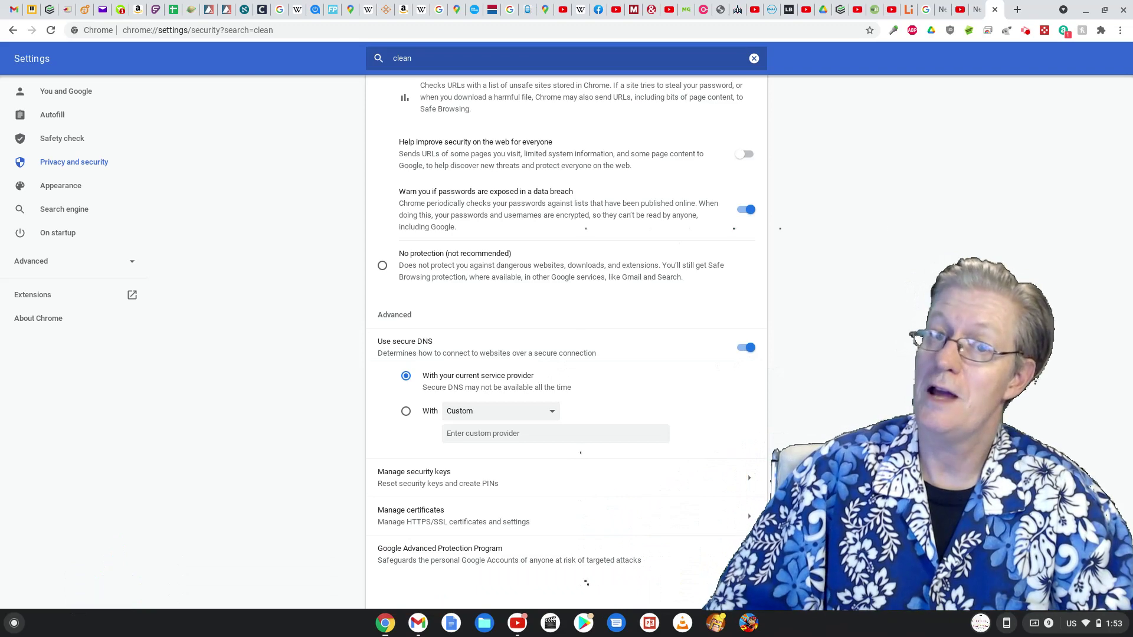
scroll(777, 365, up, 1)
scroll(587, 578, up, 4)
scroll(593, 236, up, 1)
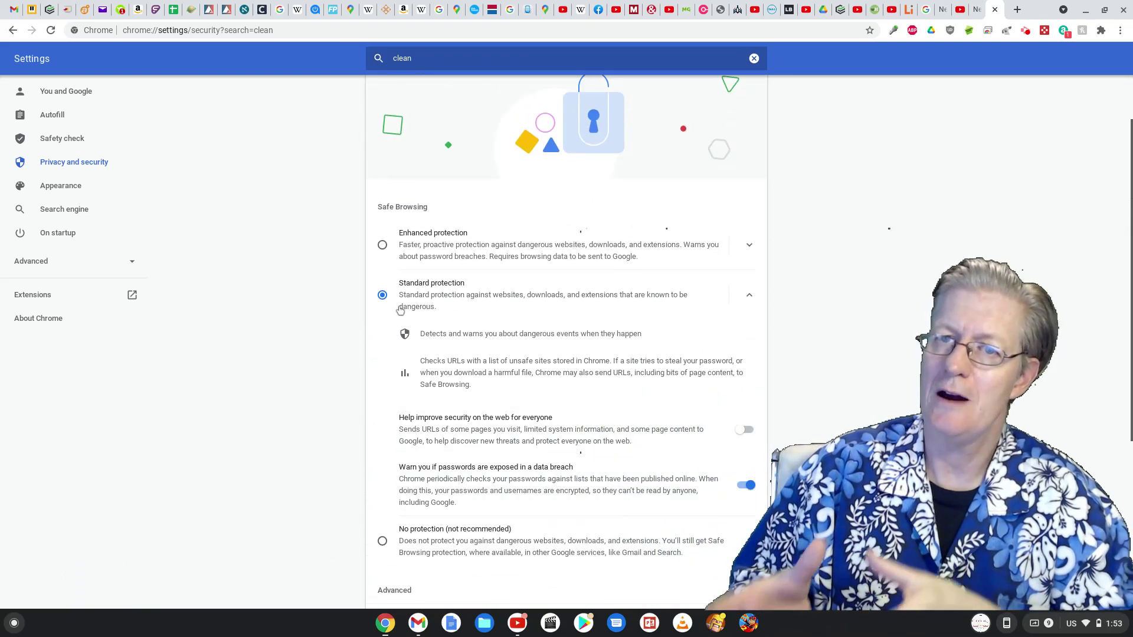
click(385, 251)
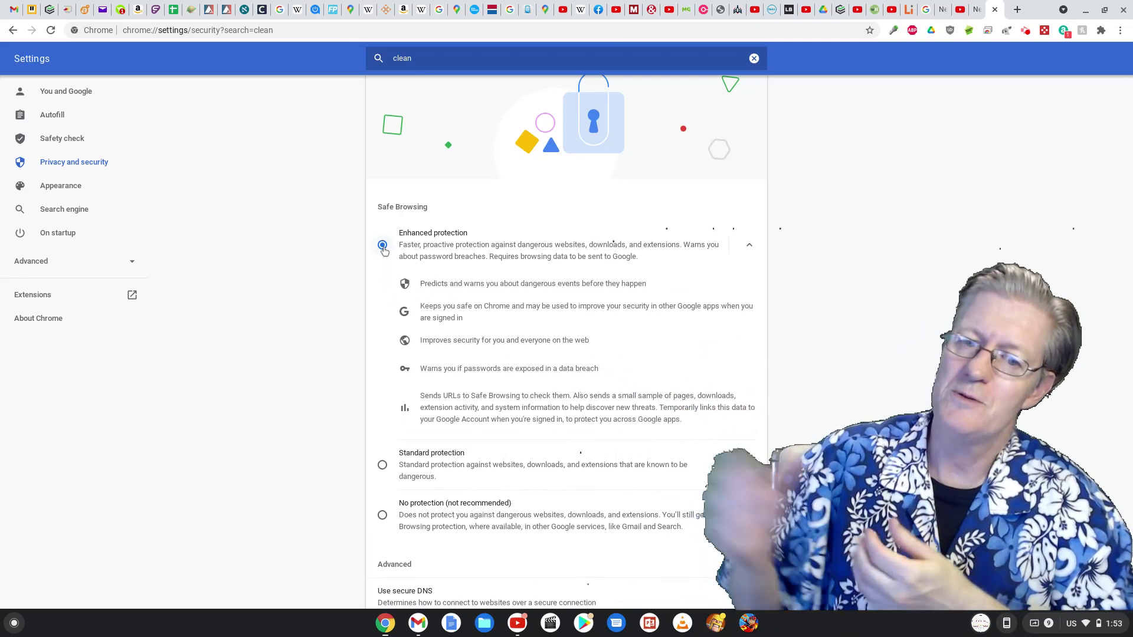
click(382, 467)
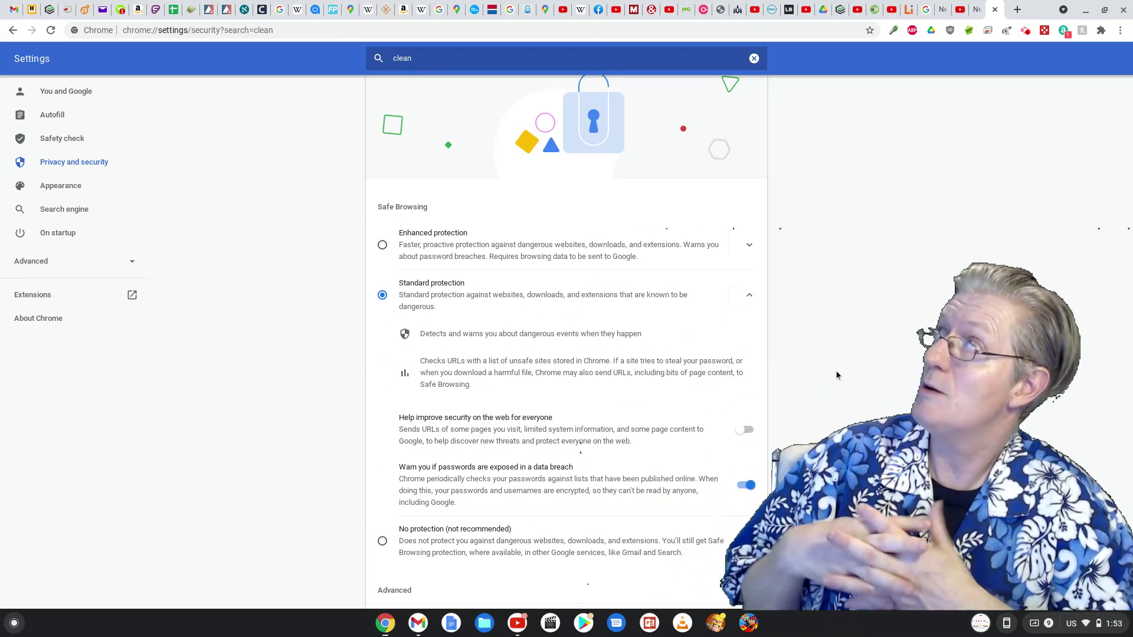
scroll(845, 378, up, 3)
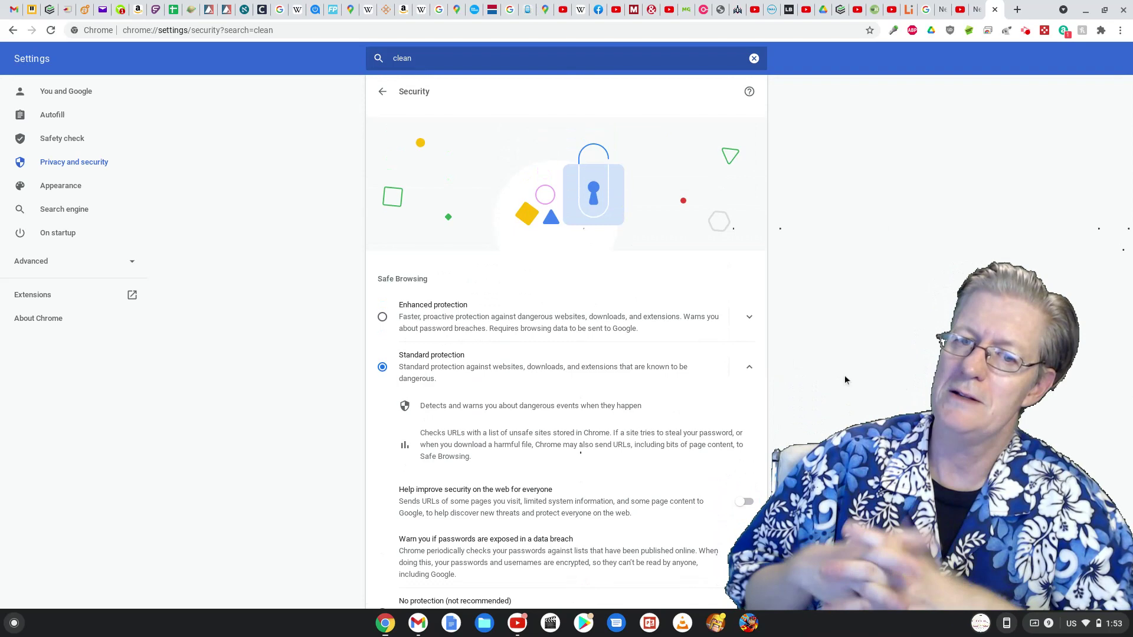